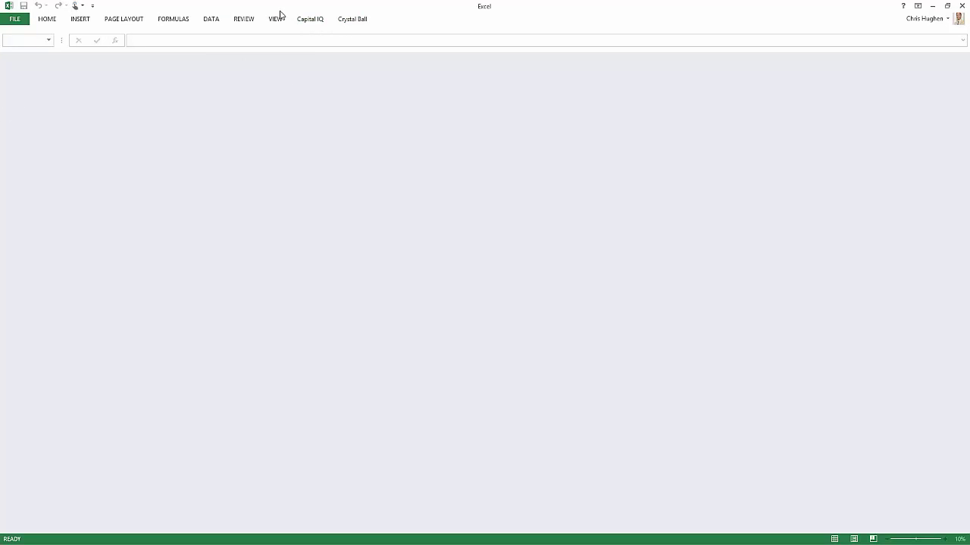
# - Show the Capital IQ add-in's ribbon commands
pyautogui.click(301, 21)
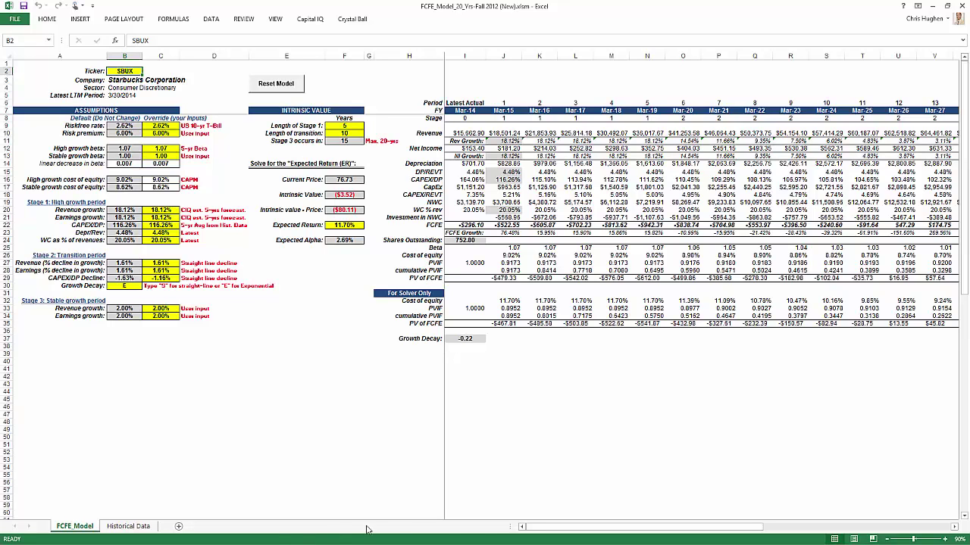
# - Zoom the Starbucks FCFE_Model sheet in seven steps, then bring up the Capital IQ commands
pyautogui.click(945, 539)
pyautogui.click(944, 538)
pyautogui.click(944, 539)
pyautogui.click(945, 538)
pyautogui.click(944, 539)
pyautogui.click(944, 539)
pyautogui.click(945, 539)
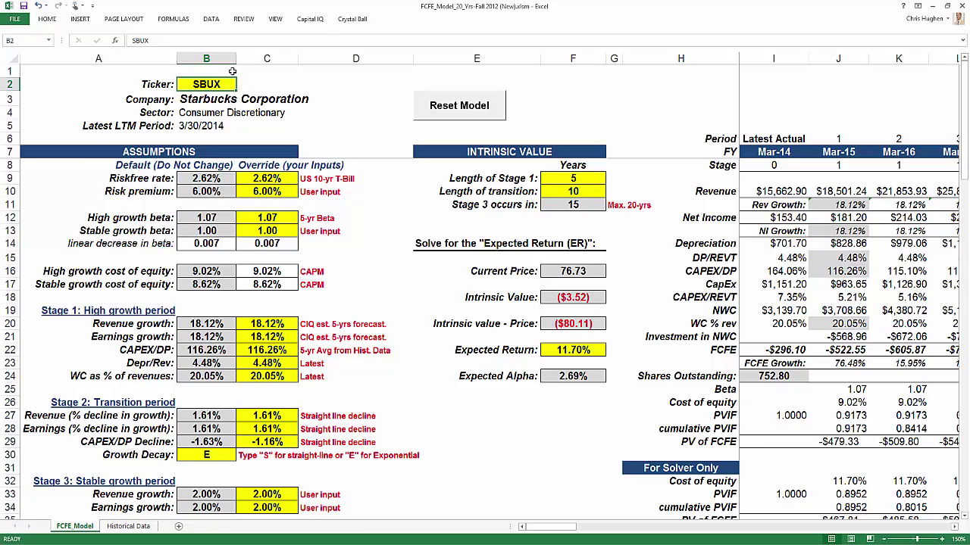
pyautogui.click(310, 19)
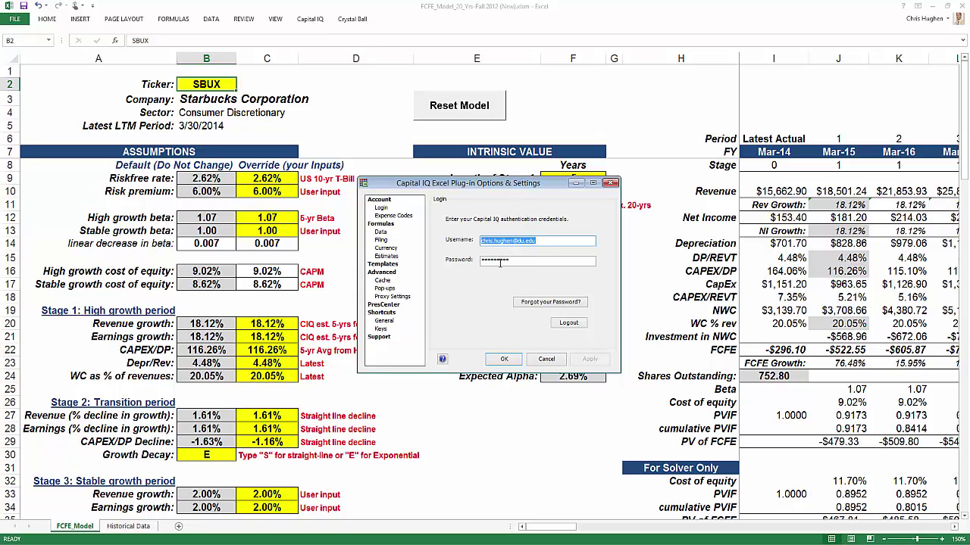
pyautogui.click(547, 359)
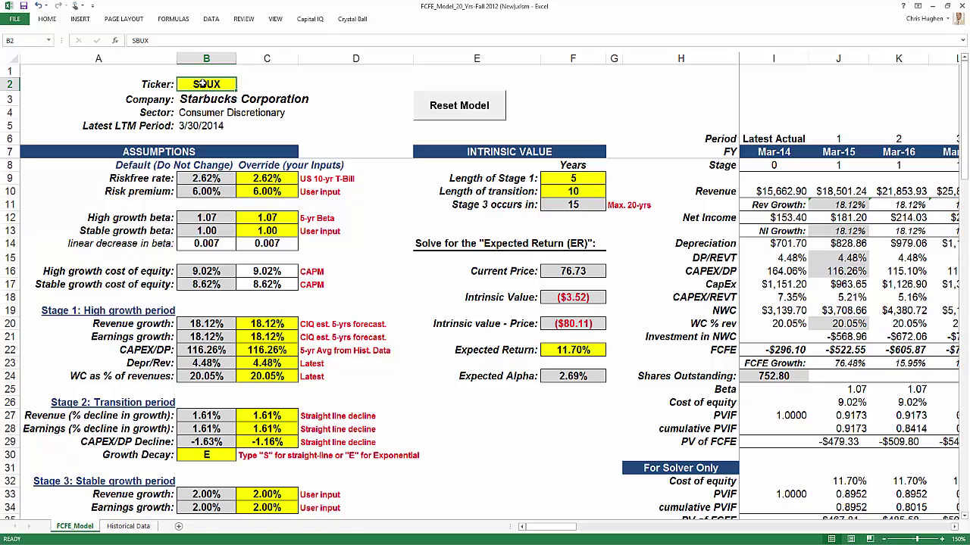
# - Set ticker B2 to msft, refresh, and review the sector (B4) and LTM date (B5) formulas
pyautogui.write('msft')
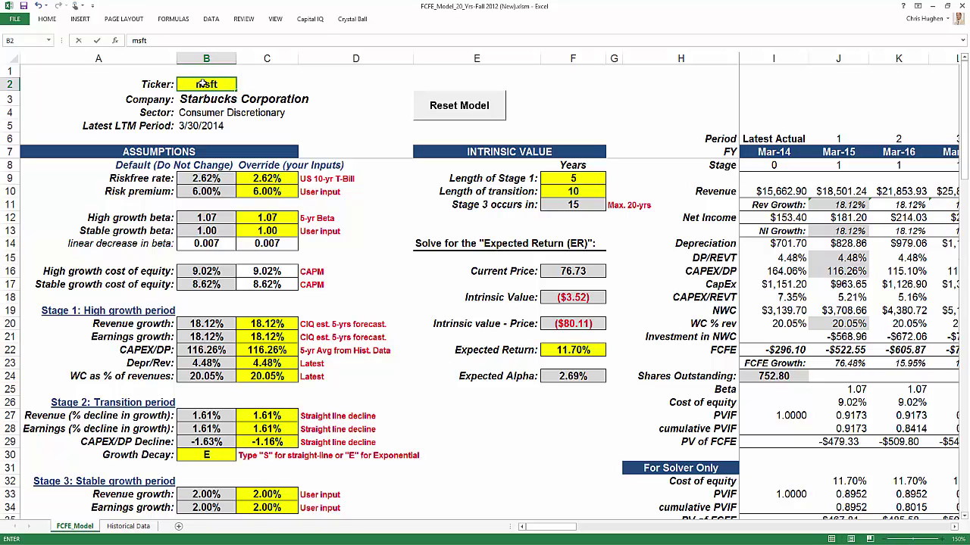
pyautogui.press('Return')
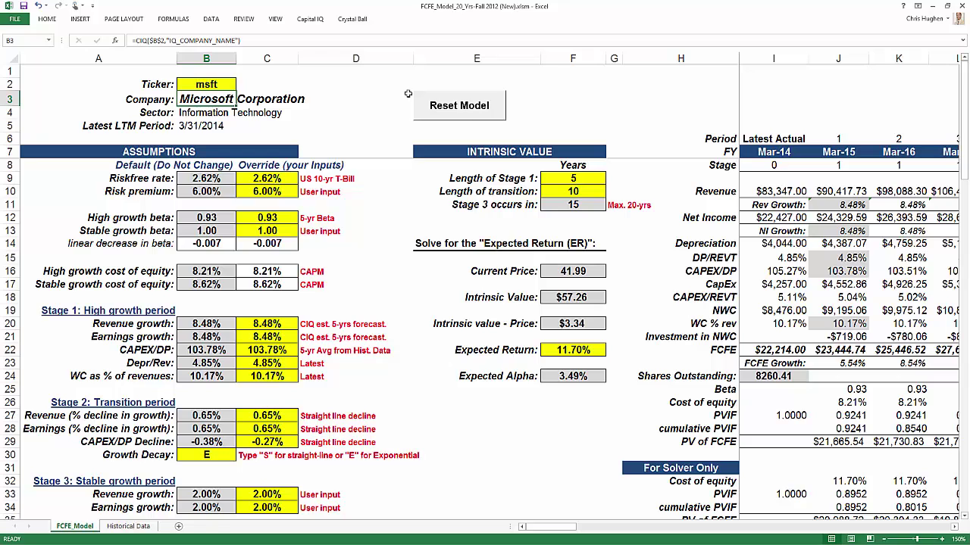
pyautogui.click(216, 115)
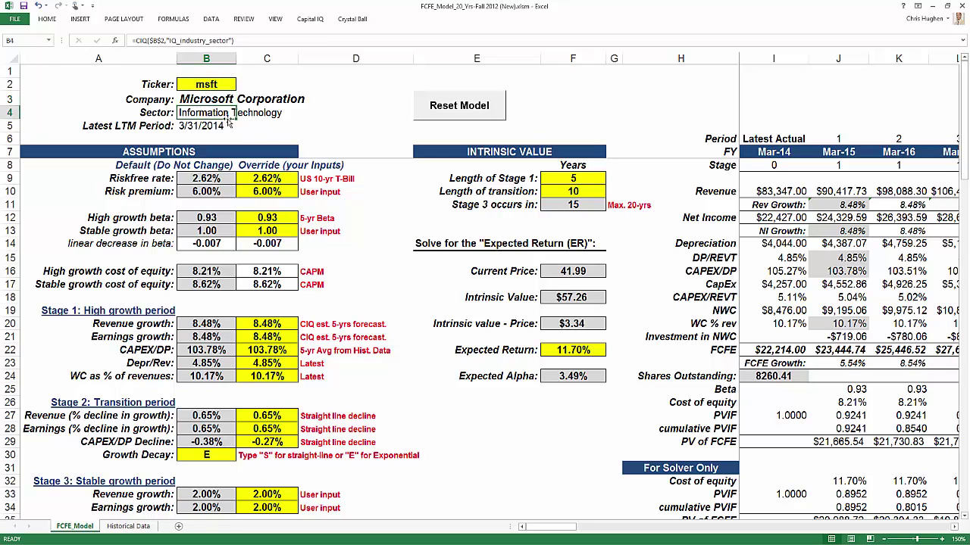
pyautogui.click(209, 128)
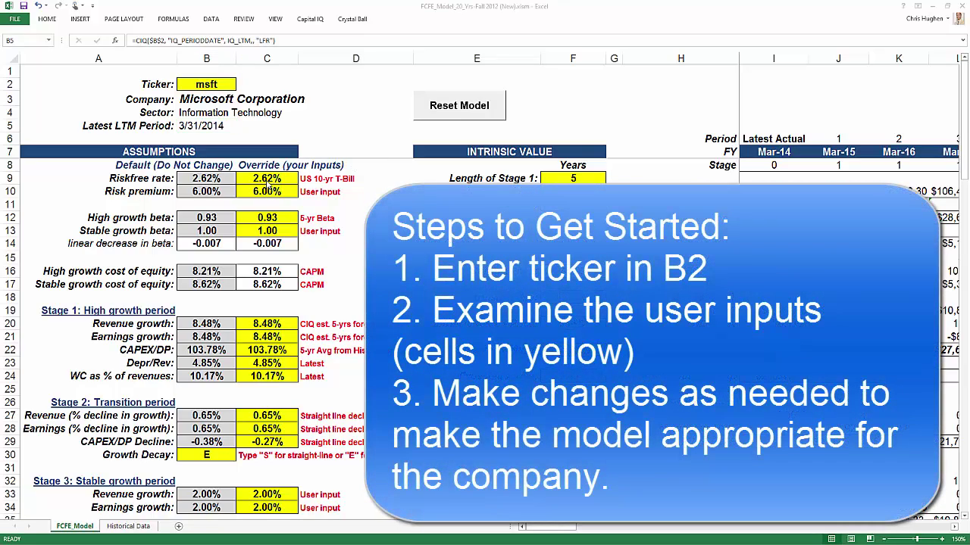
pyautogui.click(264, 178)
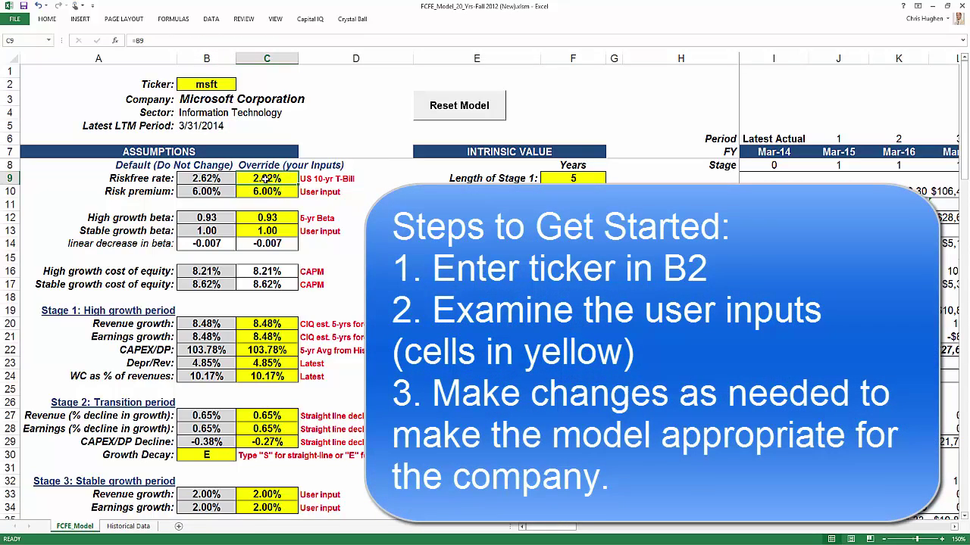
pyautogui.press('Left')
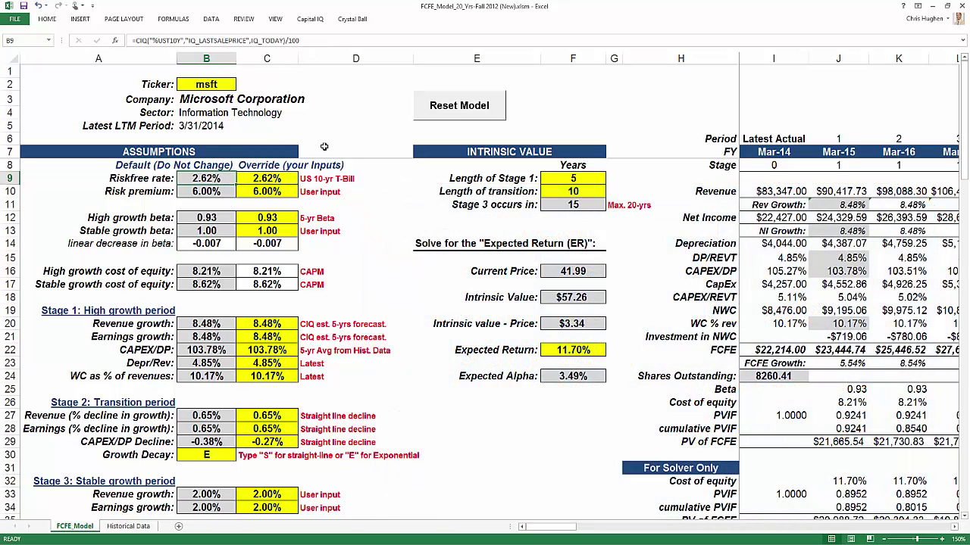
pyautogui.click(267, 192)
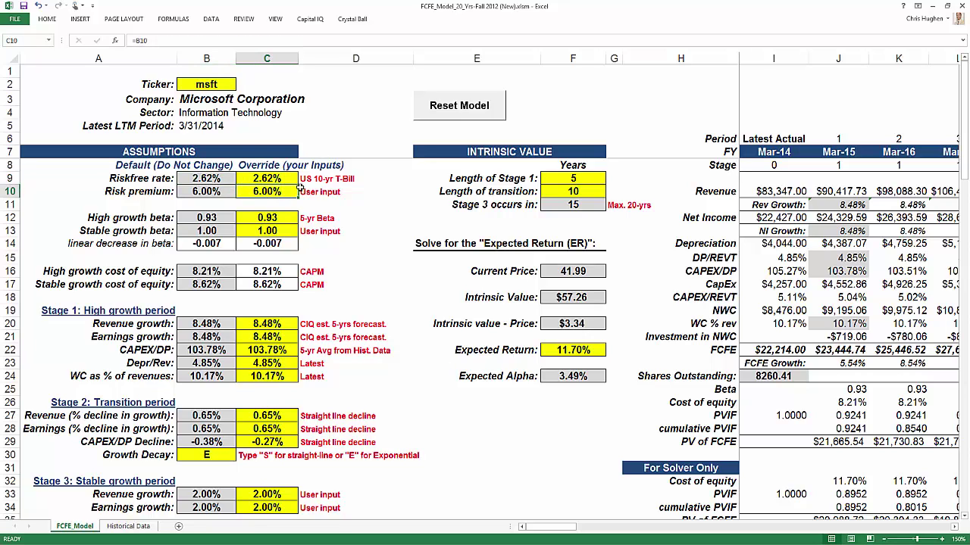
pyautogui.click(216, 192)
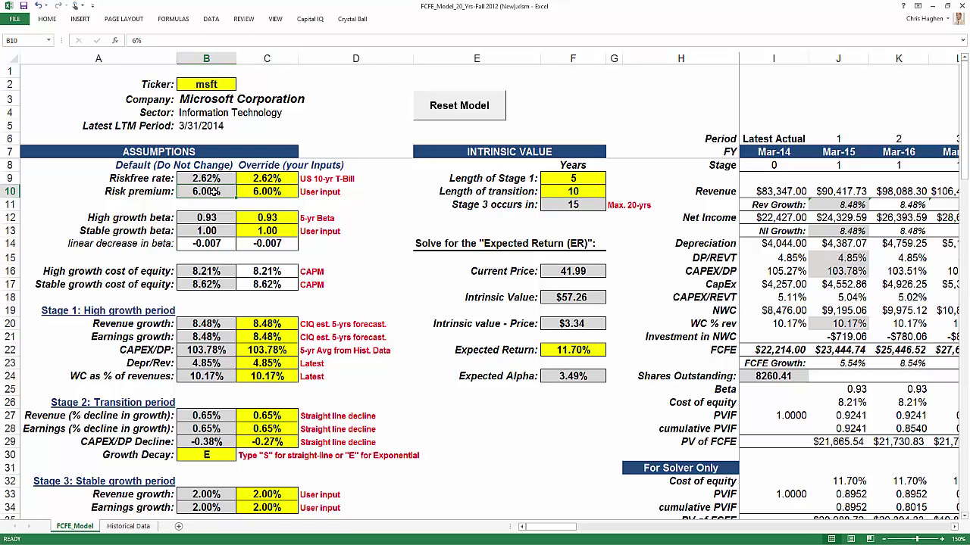
pyautogui.click(265, 191)
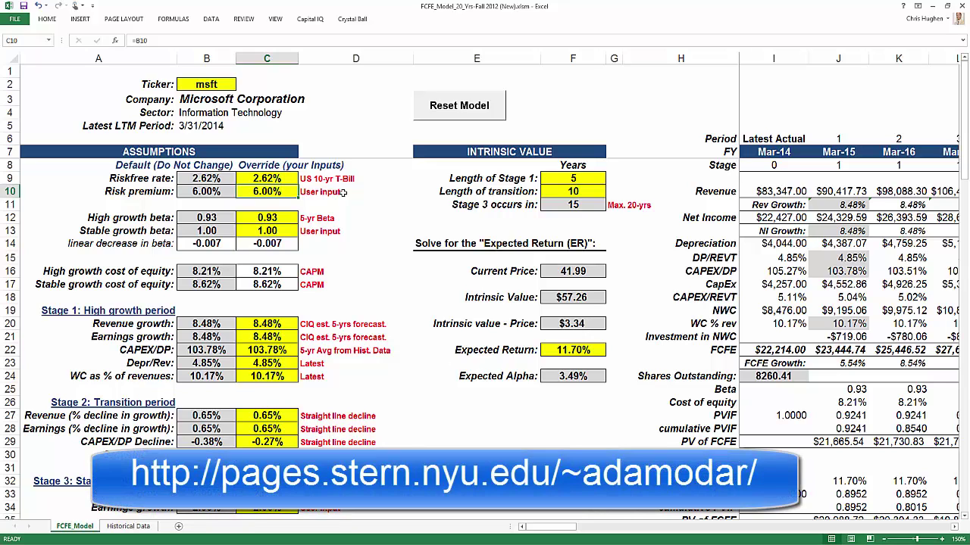
pyautogui.click(276, 220)
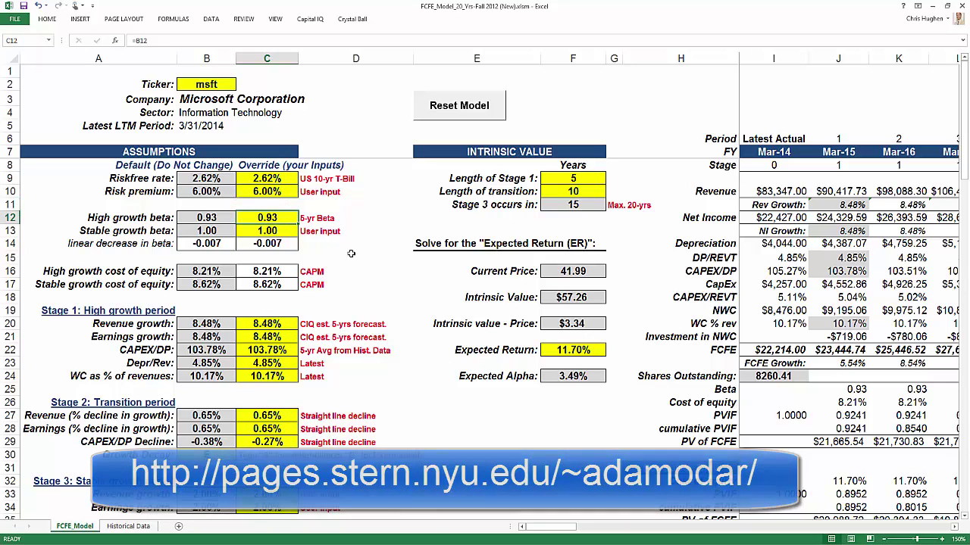
pyautogui.press('Right')
pyautogui.press('Down')
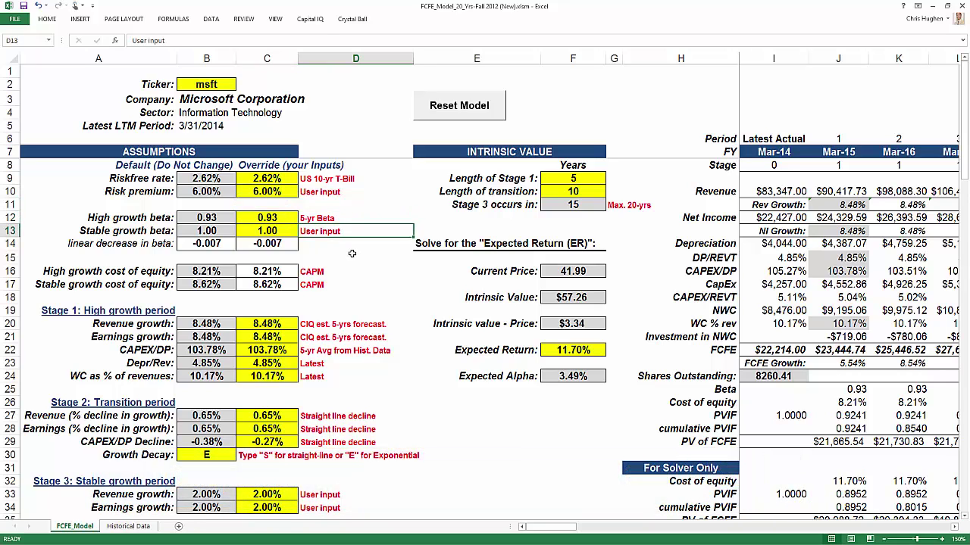
pyautogui.press('Left')
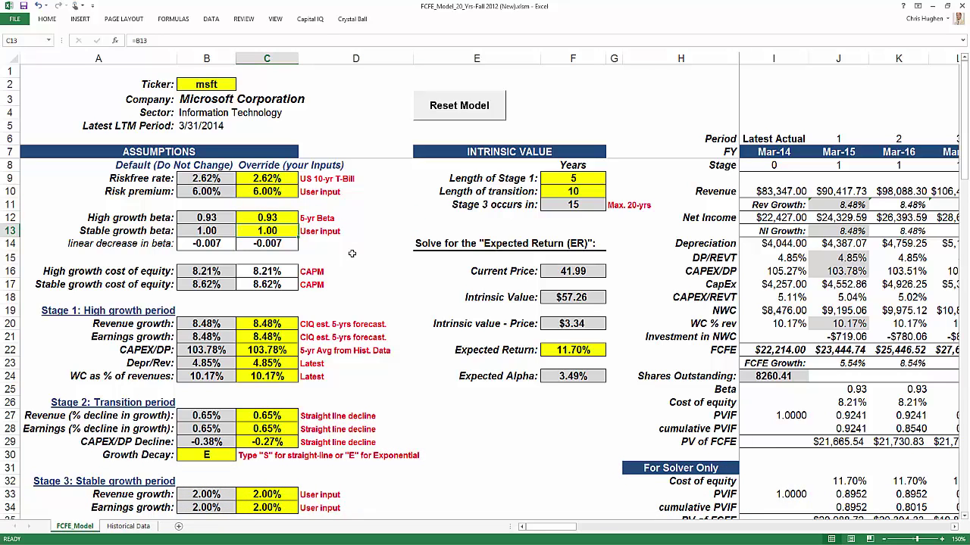
pyautogui.press('Down')
pyautogui.press('Down')
pyautogui.press('Down')
pyautogui.press('Down')
pyautogui.press('Down')
pyautogui.press('Down')
pyautogui.press('Down')
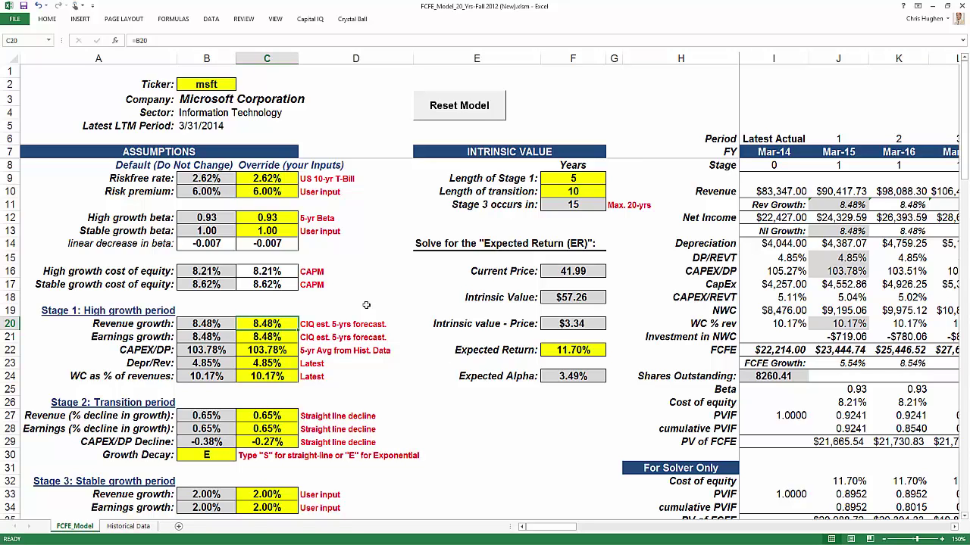
pyautogui.press('Down')
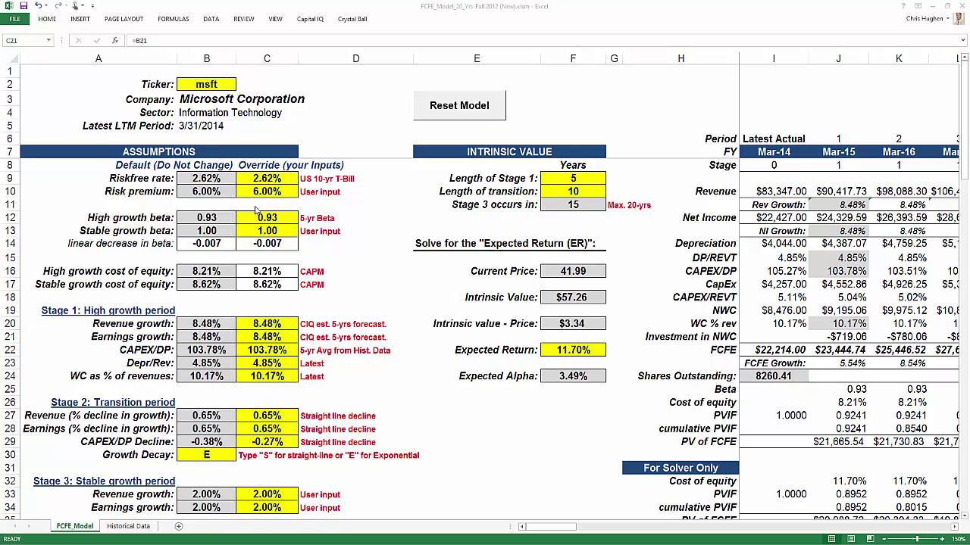
pyautogui.moveTo(54, 313); pyautogui.dragTo(351, 379)
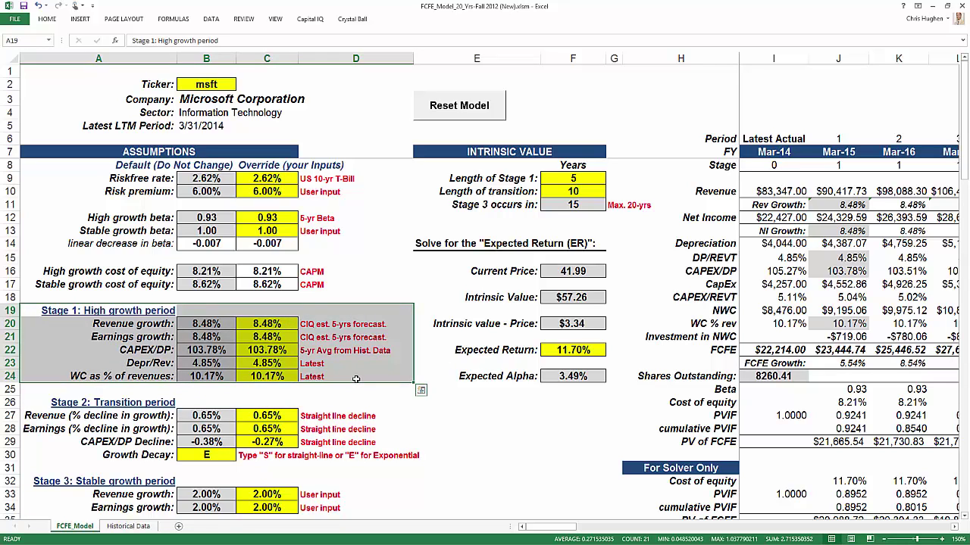
pyautogui.moveTo(39, 405); pyautogui.dragTo(376, 472)
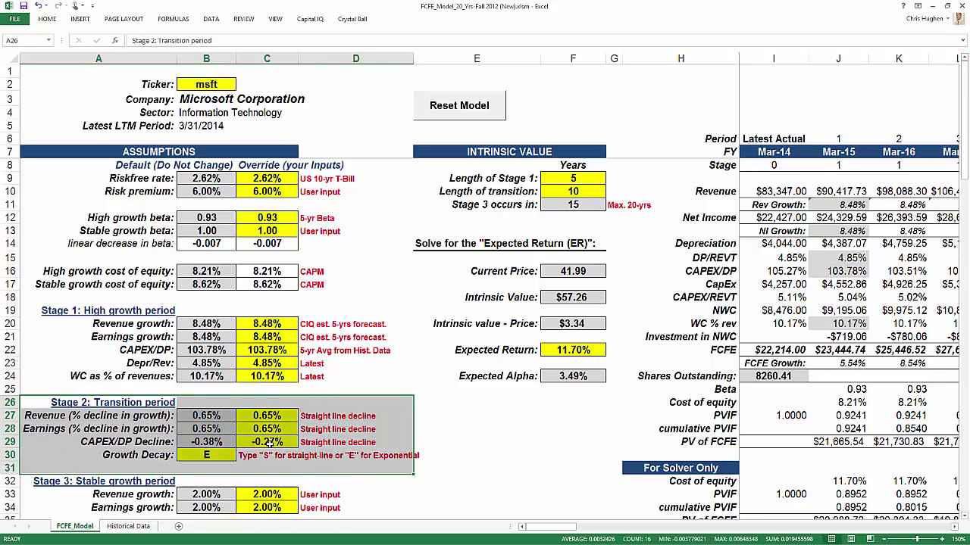
pyautogui.scroll(-2, 227, 432)
pyautogui.moveTo(99, 391); pyautogui.dragTo(184, 433)
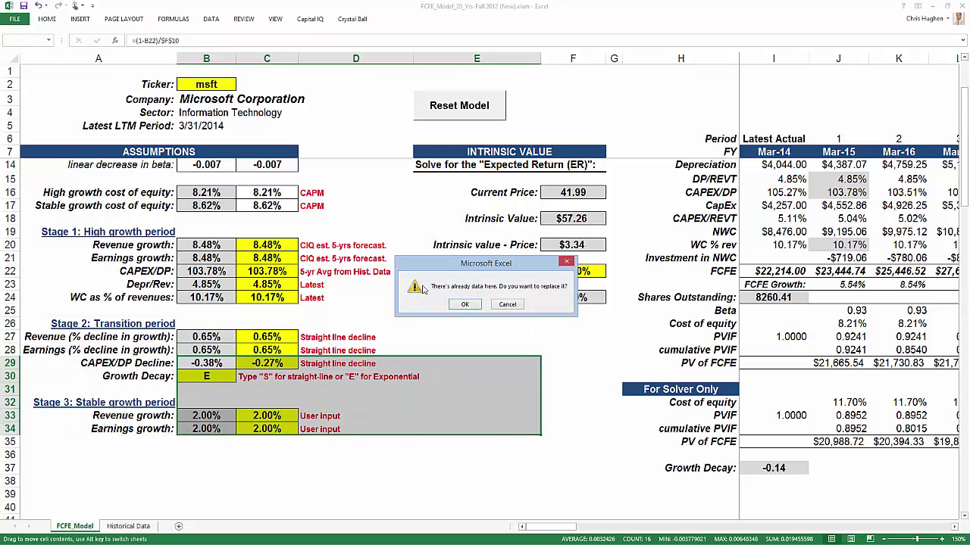
pyautogui.click(506, 304)
pyautogui.moveTo(68, 400); pyautogui.dragTo(341, 429)
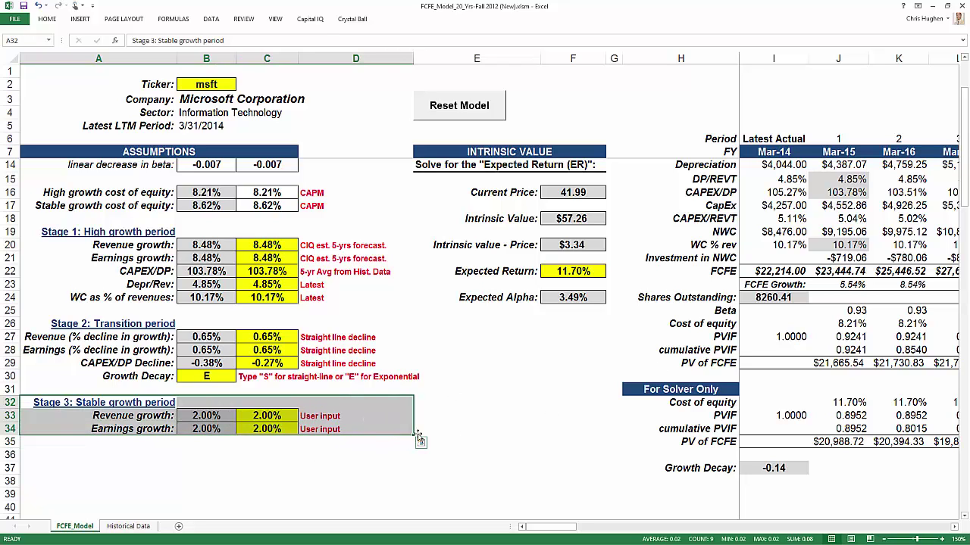
pyautogui.click(477, 416)
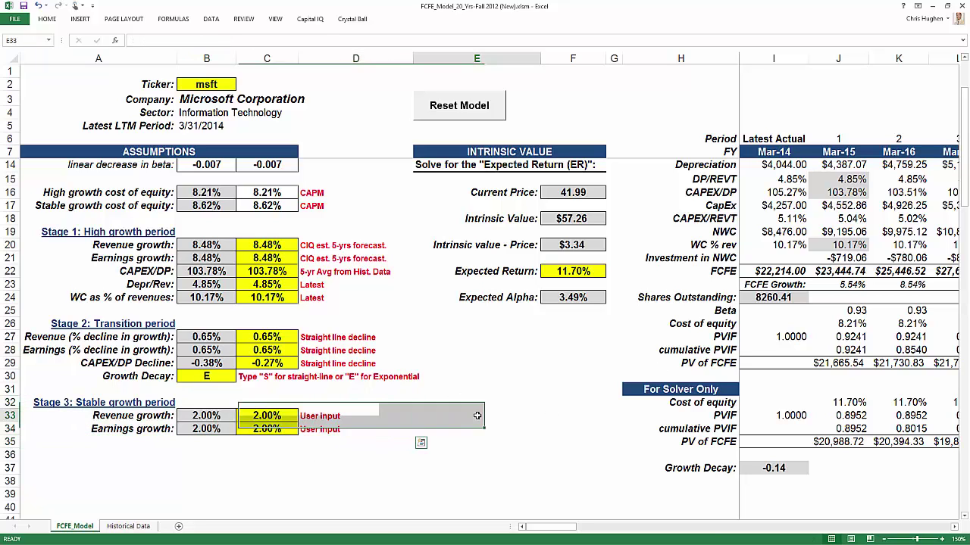
pyautogui.click(565, 220)
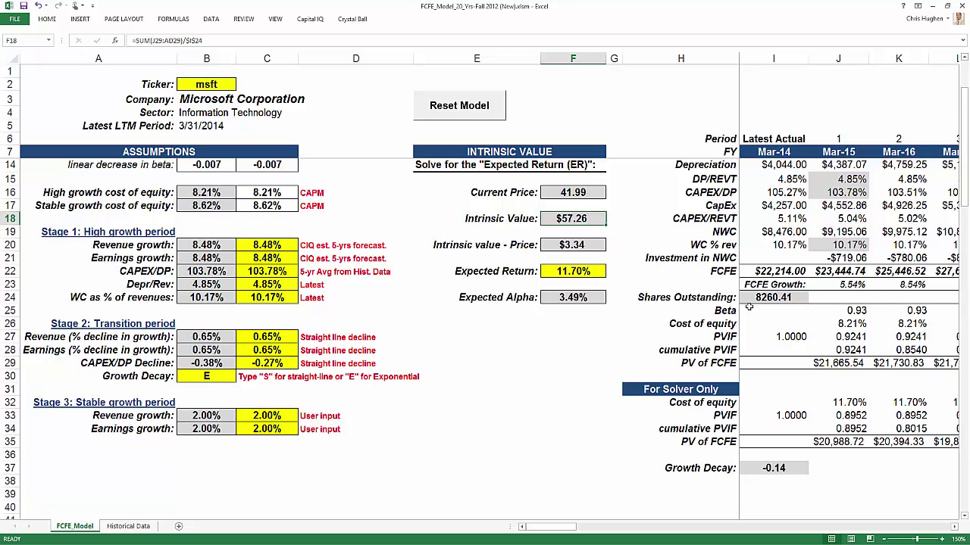
pyautogui.click(581, 189)
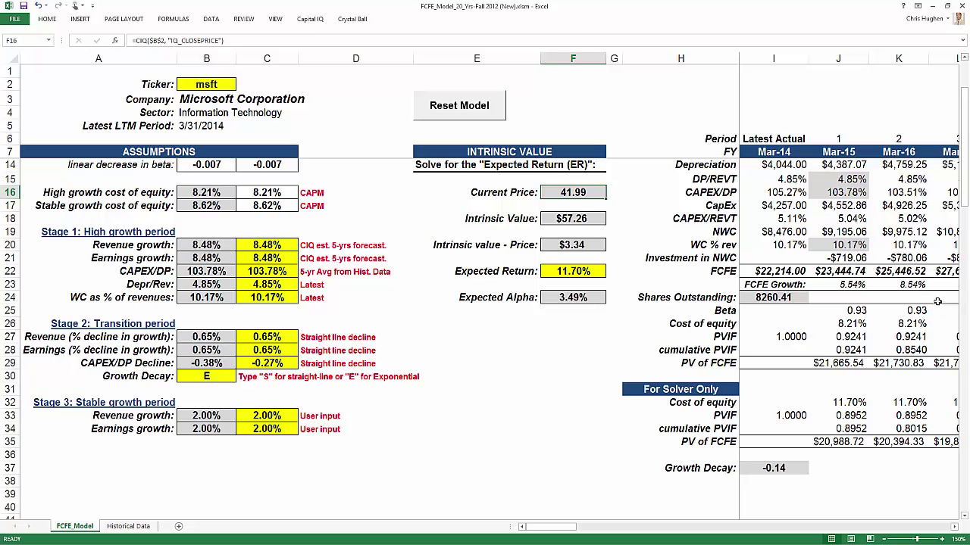
pyautogui.moveTo(266, 246); pyautogui.dragTo(267, 258)
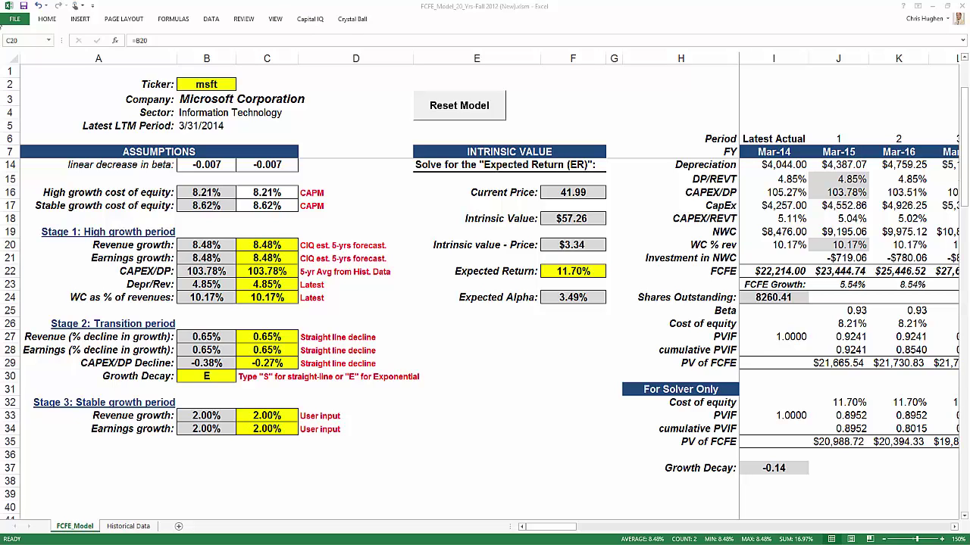
pyautogui.click(277, 19)
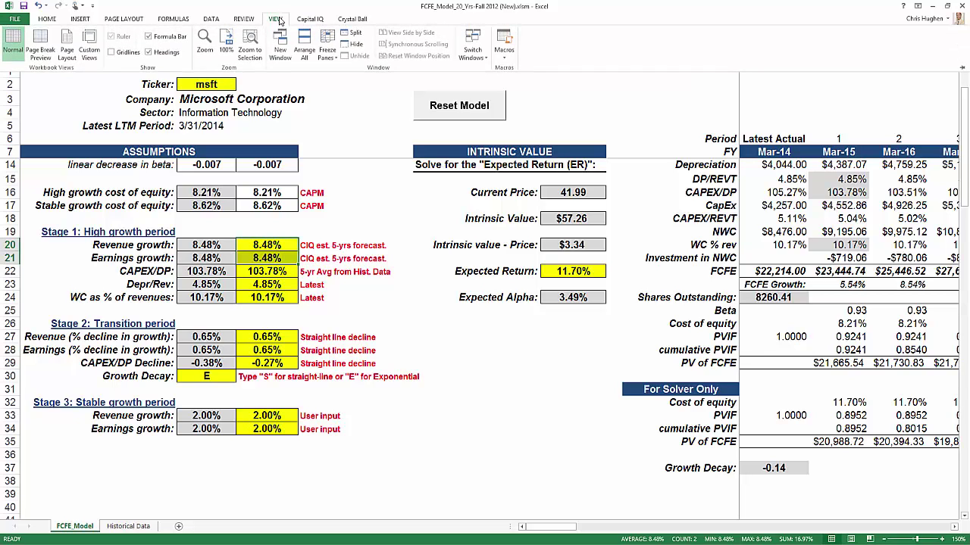
# - Unfreeze the panes so the risk-free rate, beta and stage-length rows show
pyautogui.click(338, 63)
pyautogui.click(348, 79)
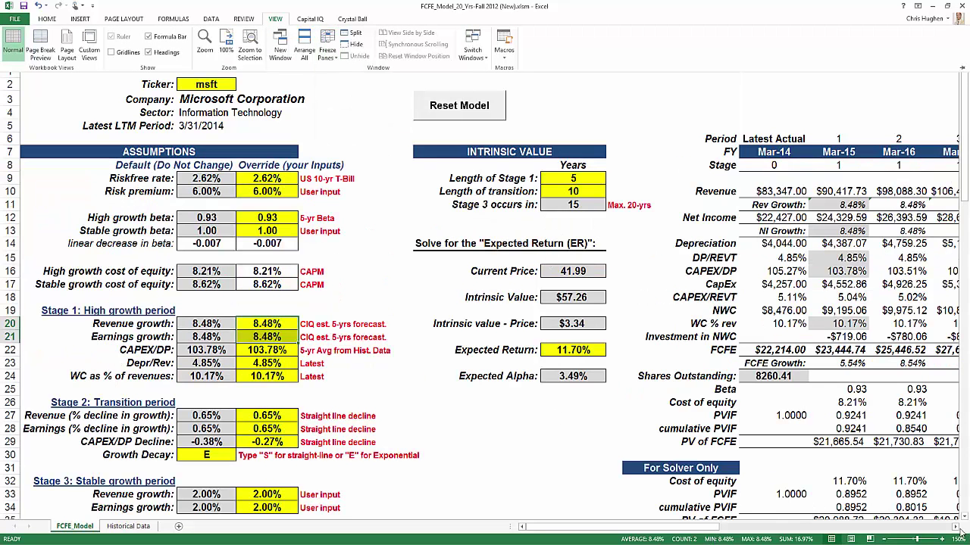
pyautogui.hscroll(2, 956, 523)
pyautogui.scroll(-1, 946, 505)
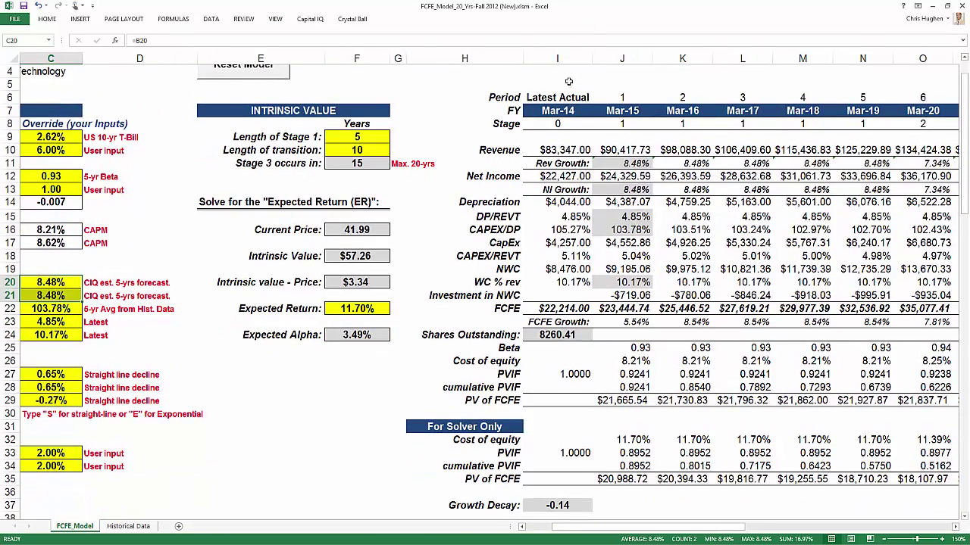
# - Review the Latest Actual column I, column J FCFE formulas, and final-year column X
pyautogui.click(564, 58)
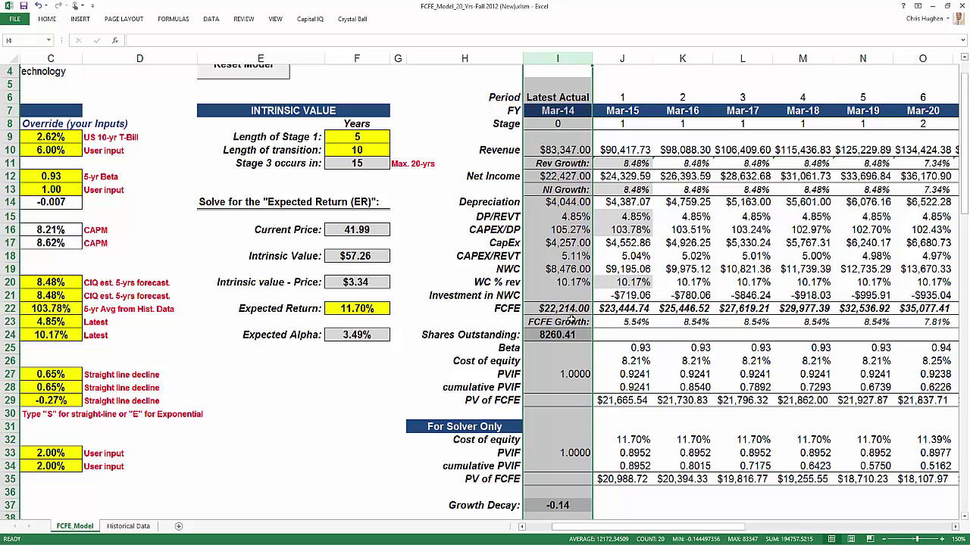
pyautogui.click(569, 309)
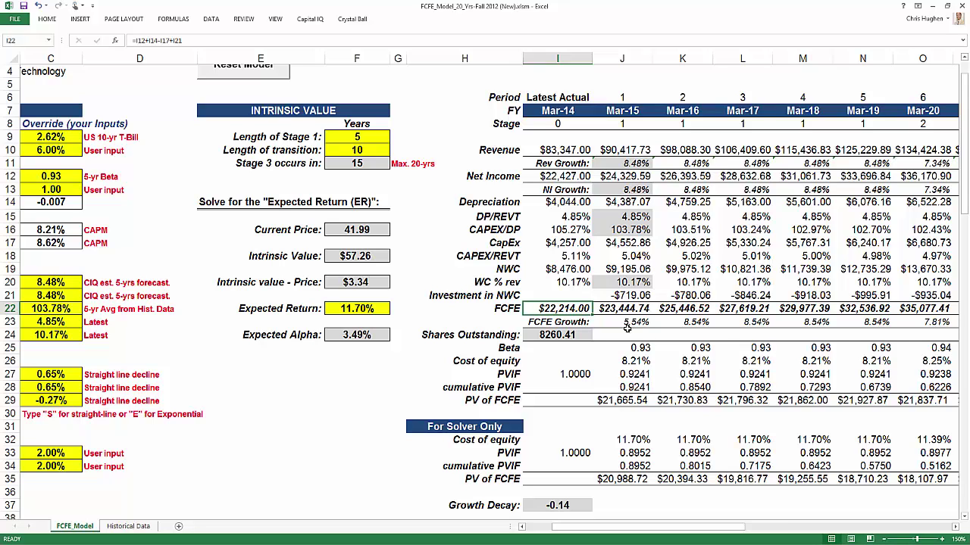
pyautogui.click(620, 58)
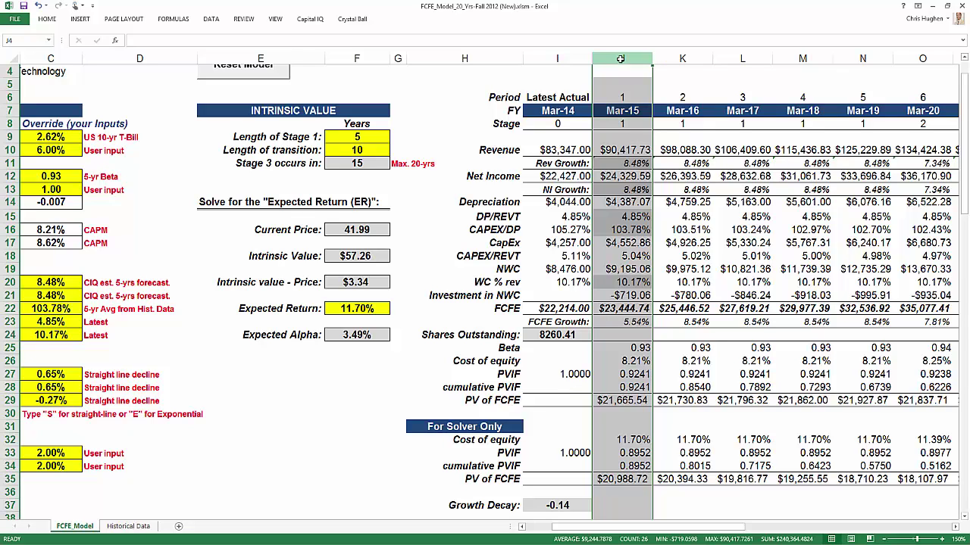
pyautogui.click(623, 309)
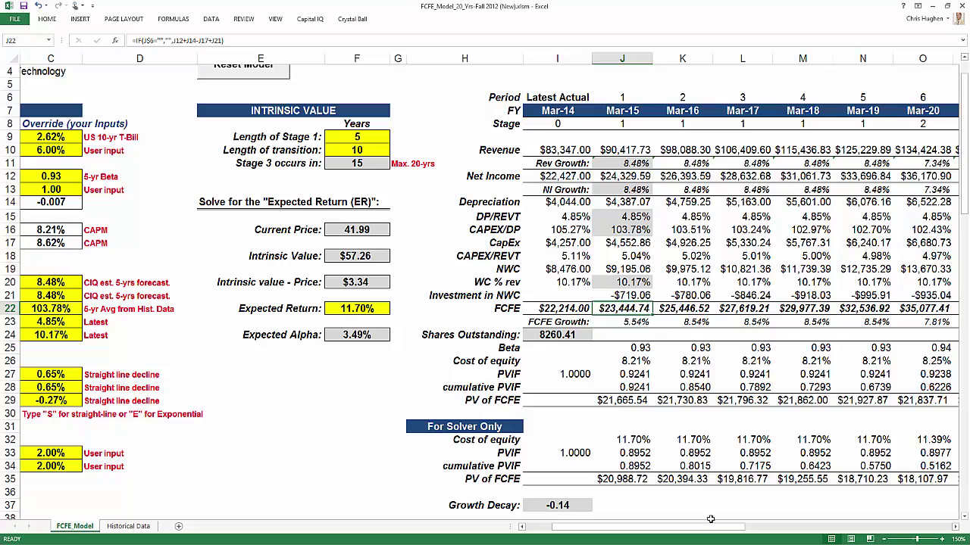
pyautogui.moveTo(716, 528); pyautogui.dragTo(828, 522)
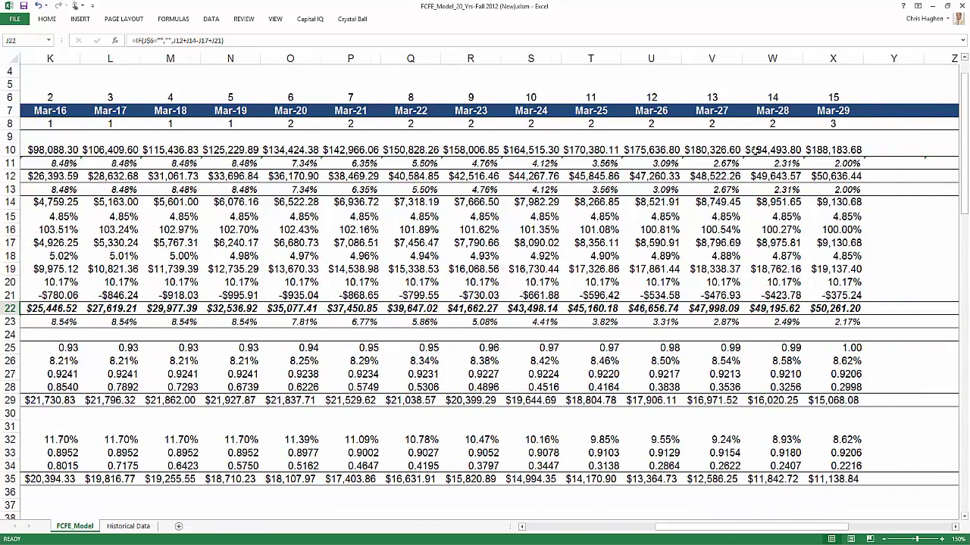
pyautogui.click(833, 60)
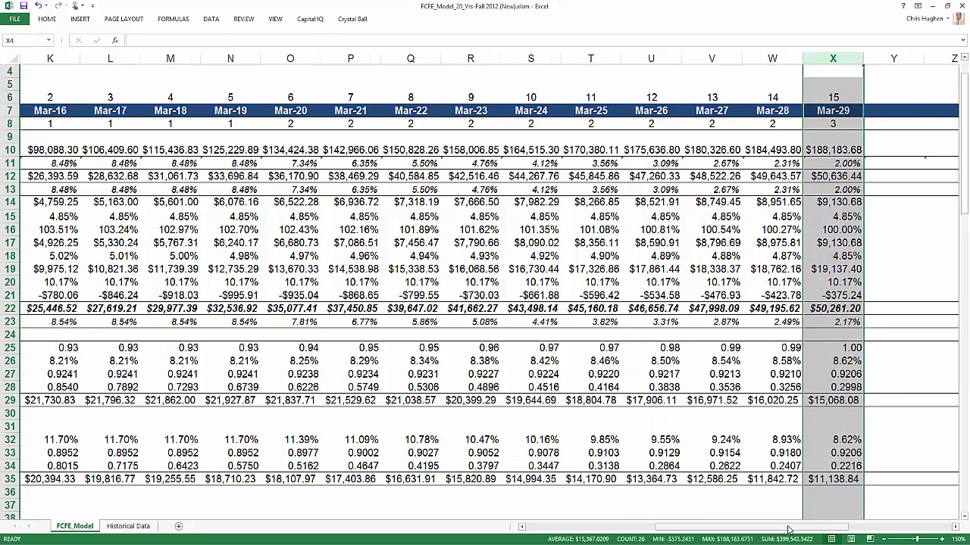
pyautogui.moveTo(788, 528); pyautogui.dragTo(596, 528)
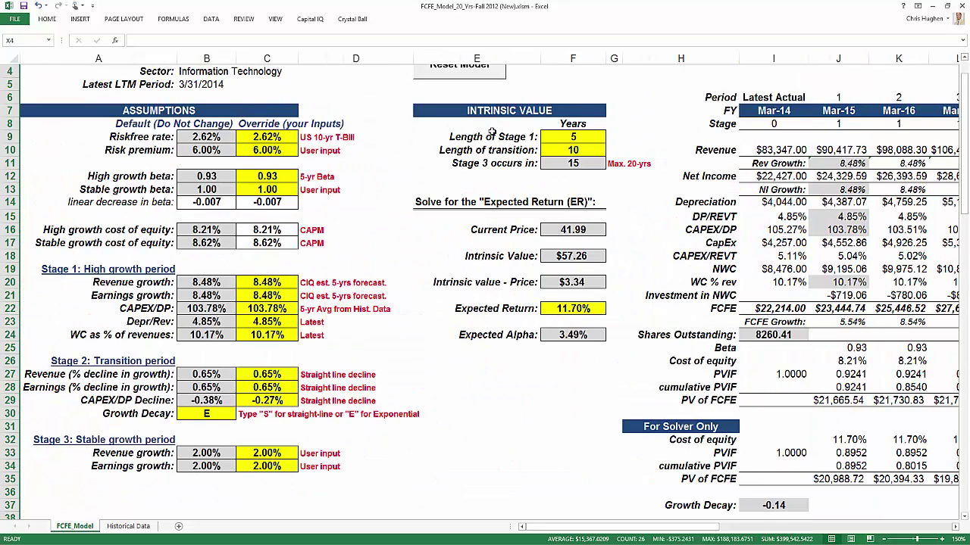
# - Check the stage-length inputs E8:F11, with Stage 3 occurring in year 15
pyautogui.click(492, 127)
pyautogui.moveTo(530, 137); pyautogui.dragTo(575, 166)
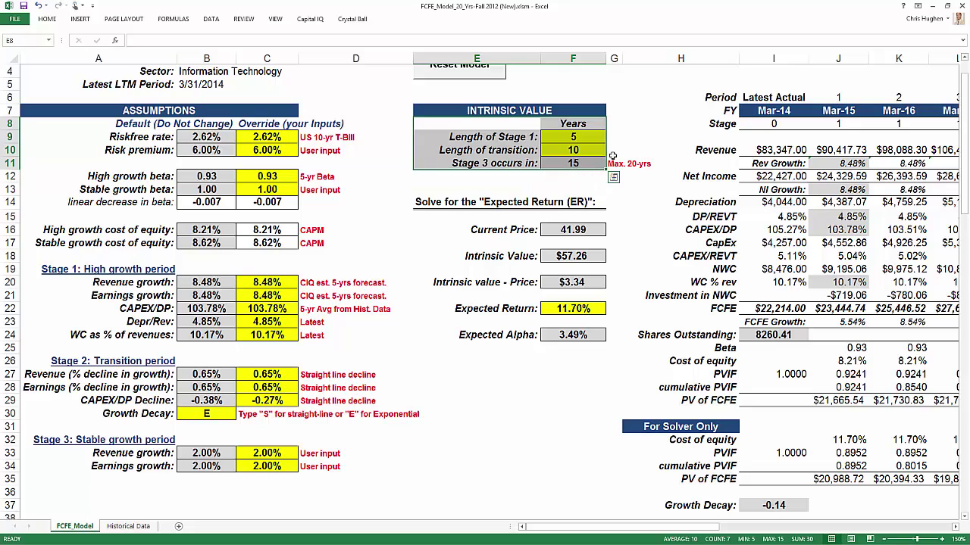
pyautogui.click(573, 163)
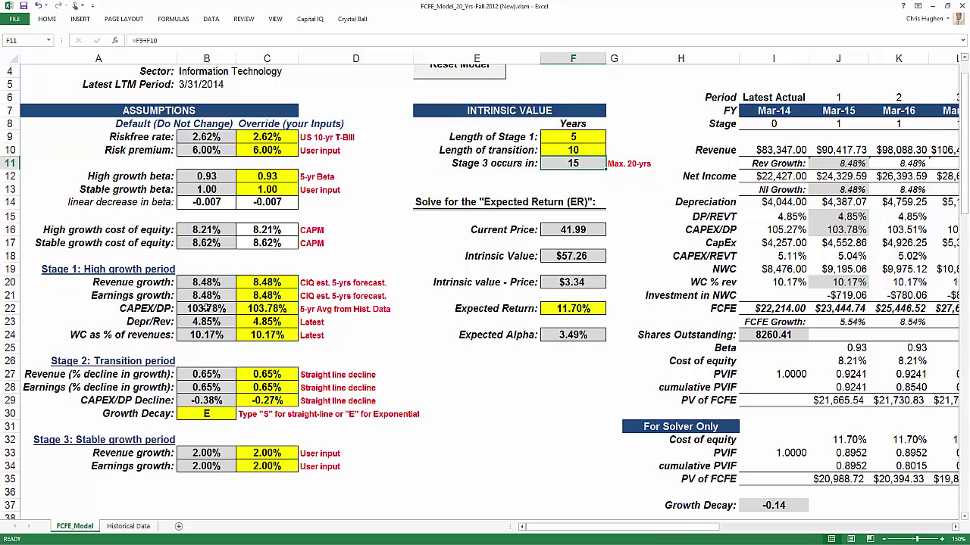
pyautogui.click(141, 530)
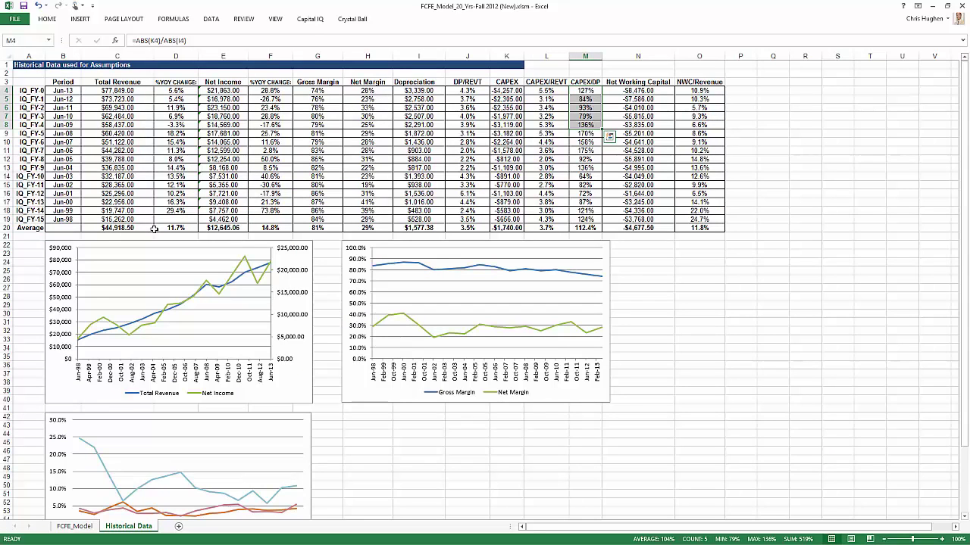
pyautogui.click(941, 539)
pyautogui.click(942, 539)
pyautogui.click(942, 540)
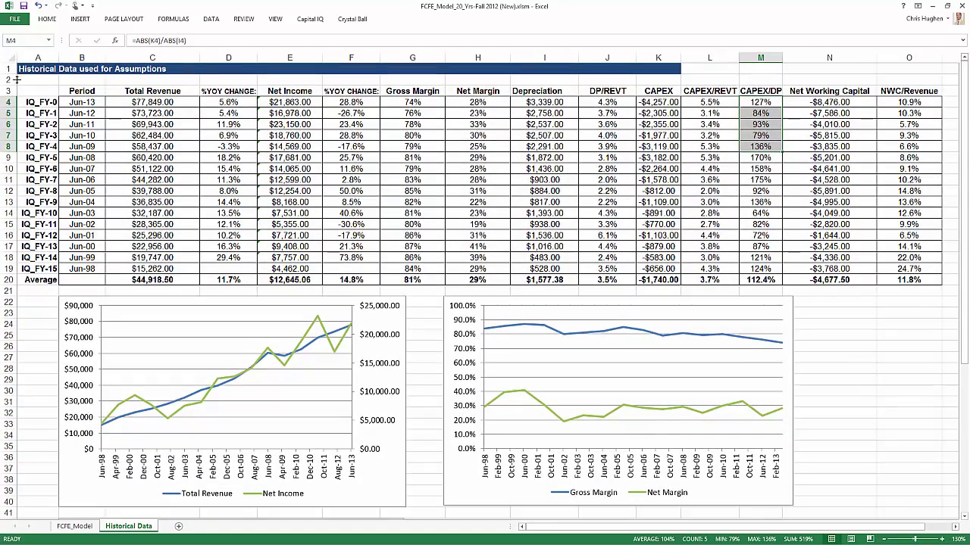
pyautogui.moveTo(16, 106); pyautogui.dragTo(25, 286)
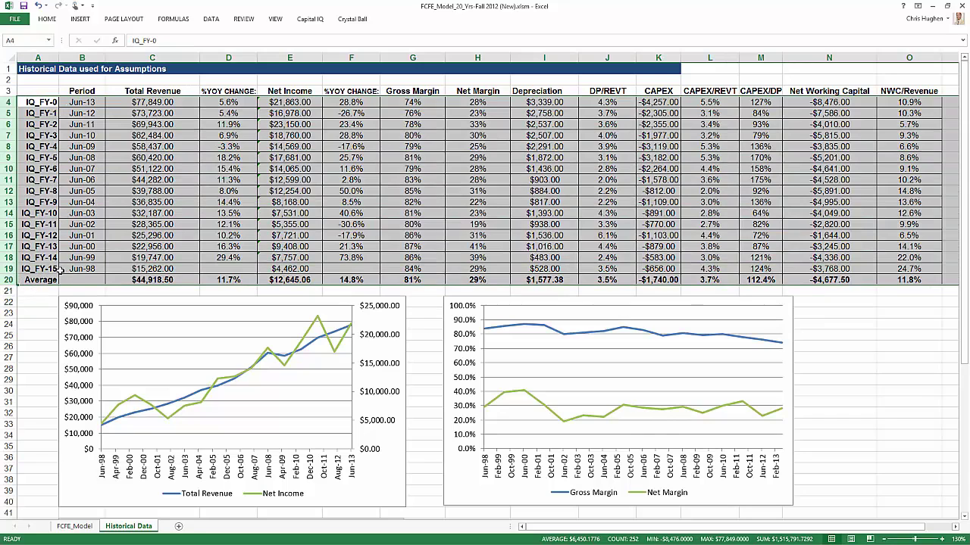
pyautogui.click(56, 271)
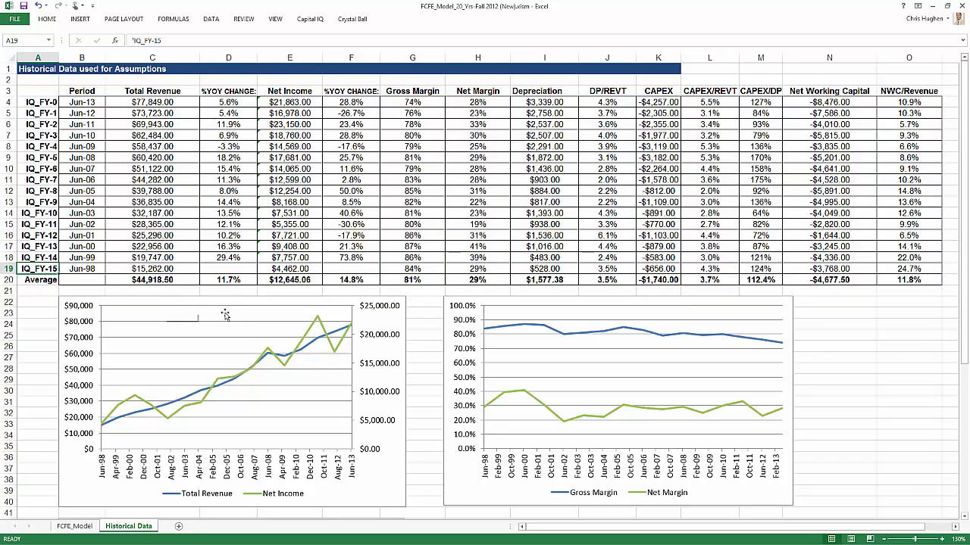
pyautogui.scroll(-1, 225, 315)
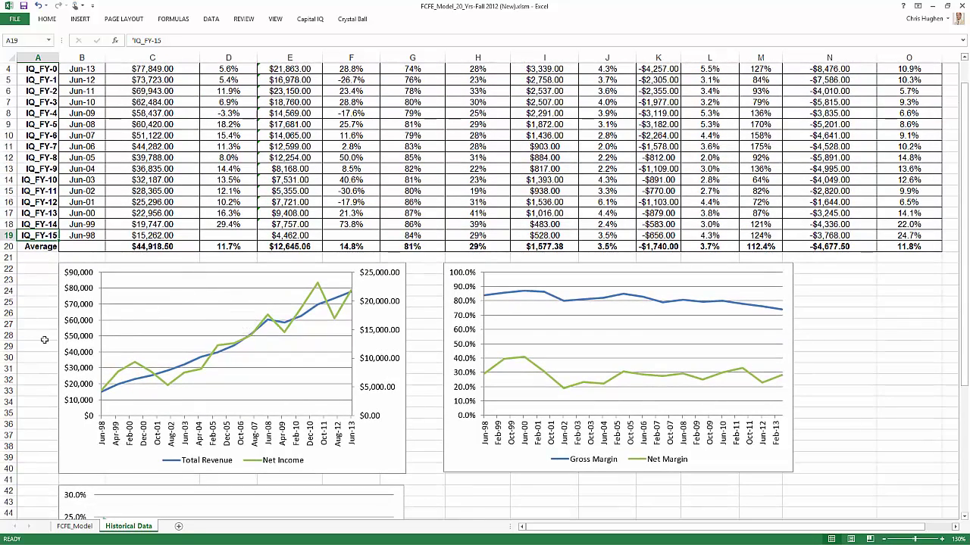
pyautogui.click(74, 525)
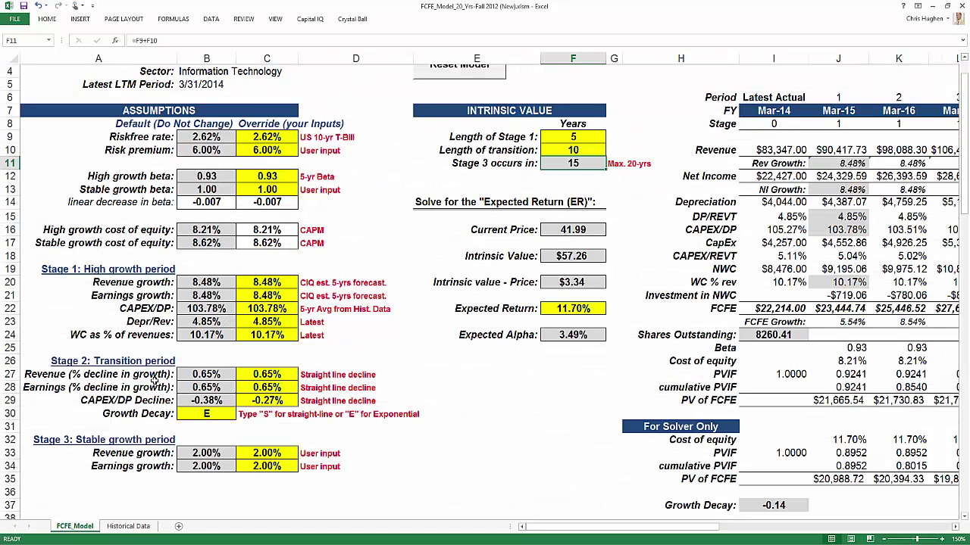